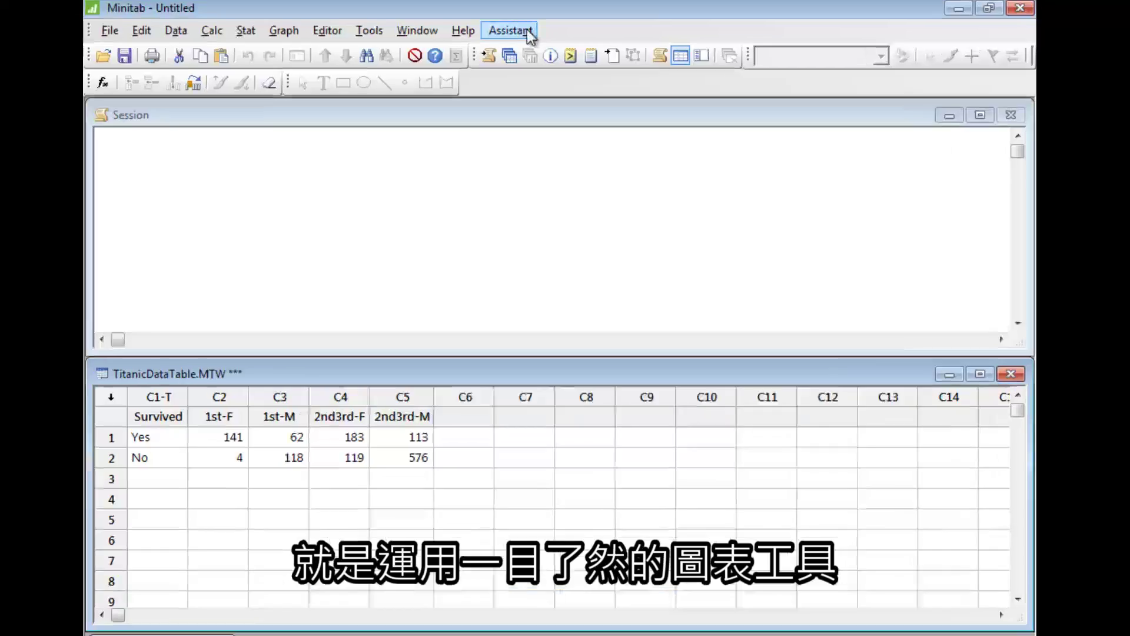
Step: Build an Assistant pie chart with Survived as category names and 1st-F through 2nd3rd-M as summarized values
left_click(526, 30)
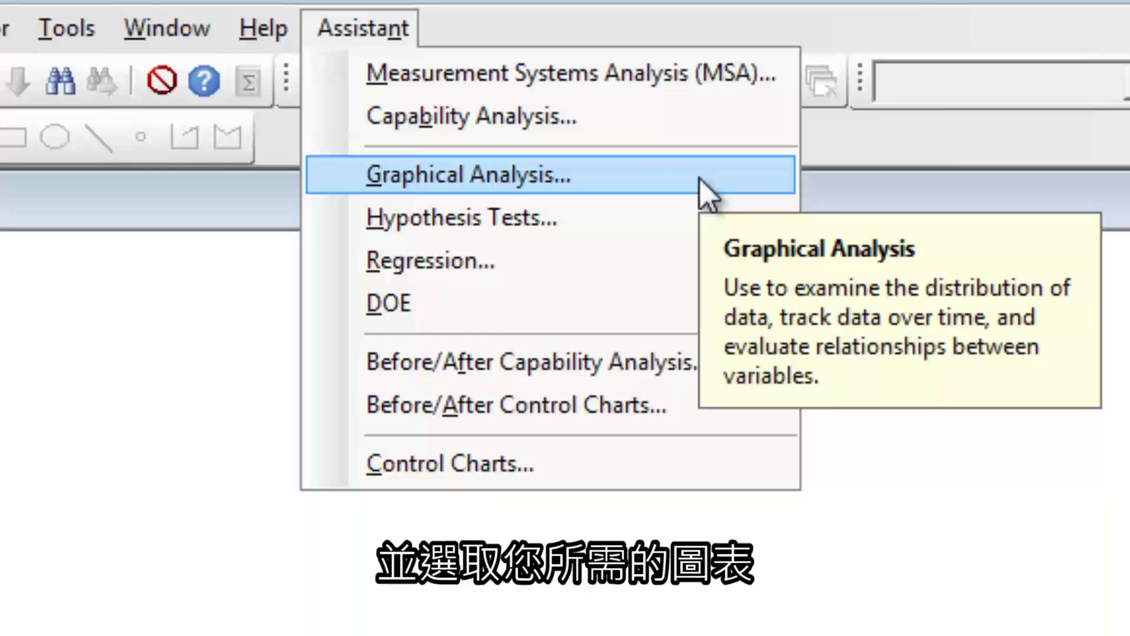
left_click(699, 178)
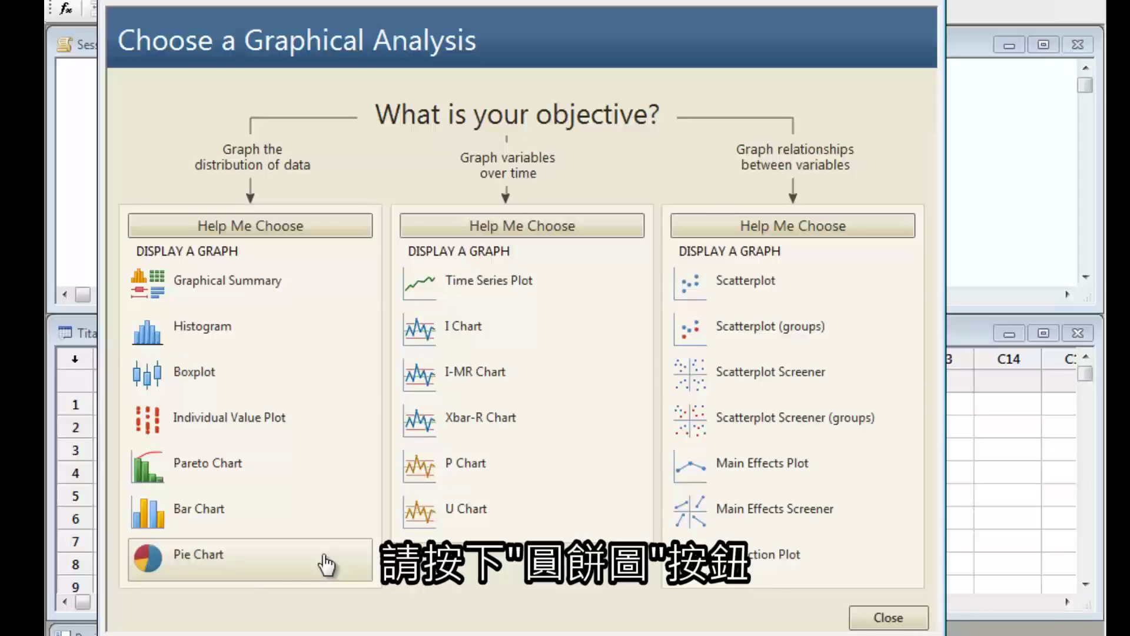
left_click(326, 565)
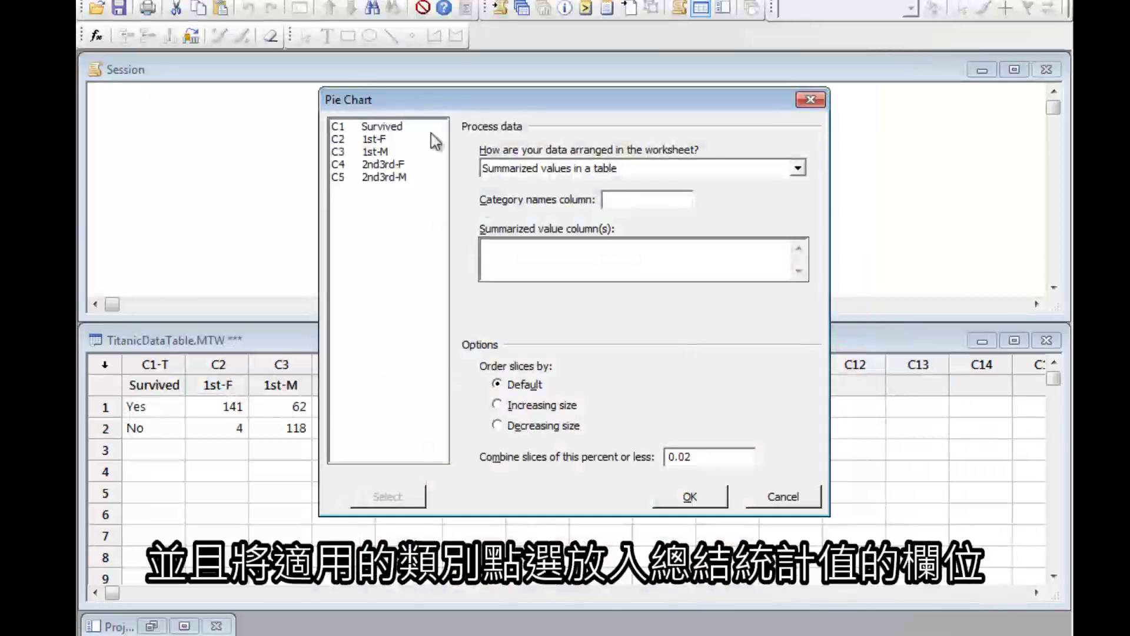
double_click(402, 126)
left_click(396, 126)
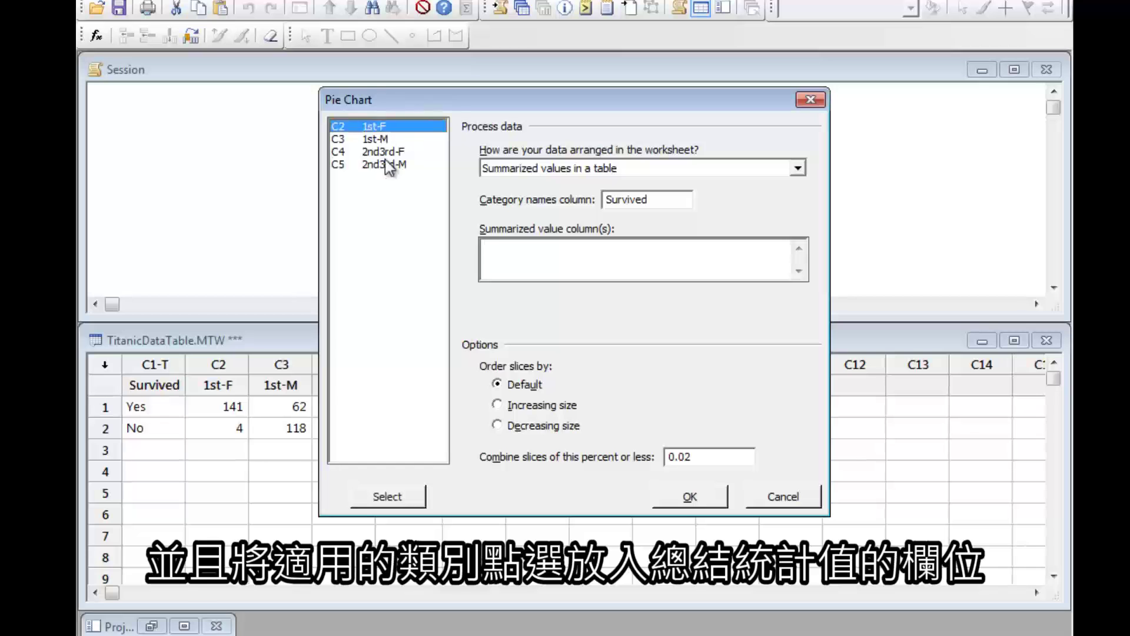
left_click(388, 166, "shift")
left_click(389, 496)
left_click(671, 497)
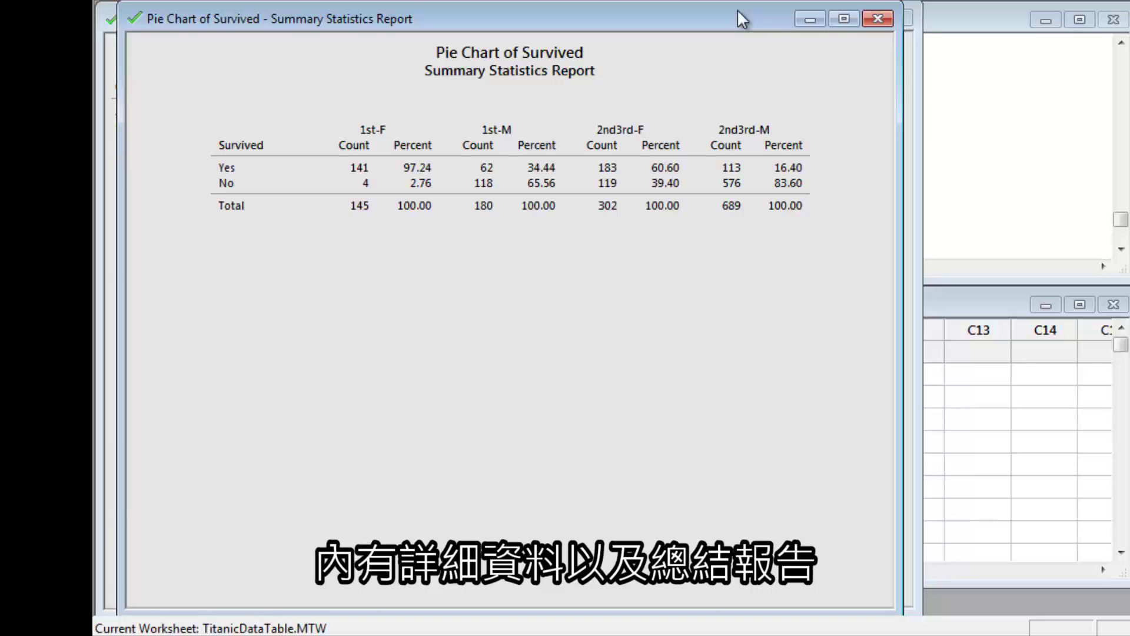
Step: Bring forward the Pie Chart of Survived report showing 97.2%, 34.4%, 60.6% and 16.4% survival
left_click(912, 72)
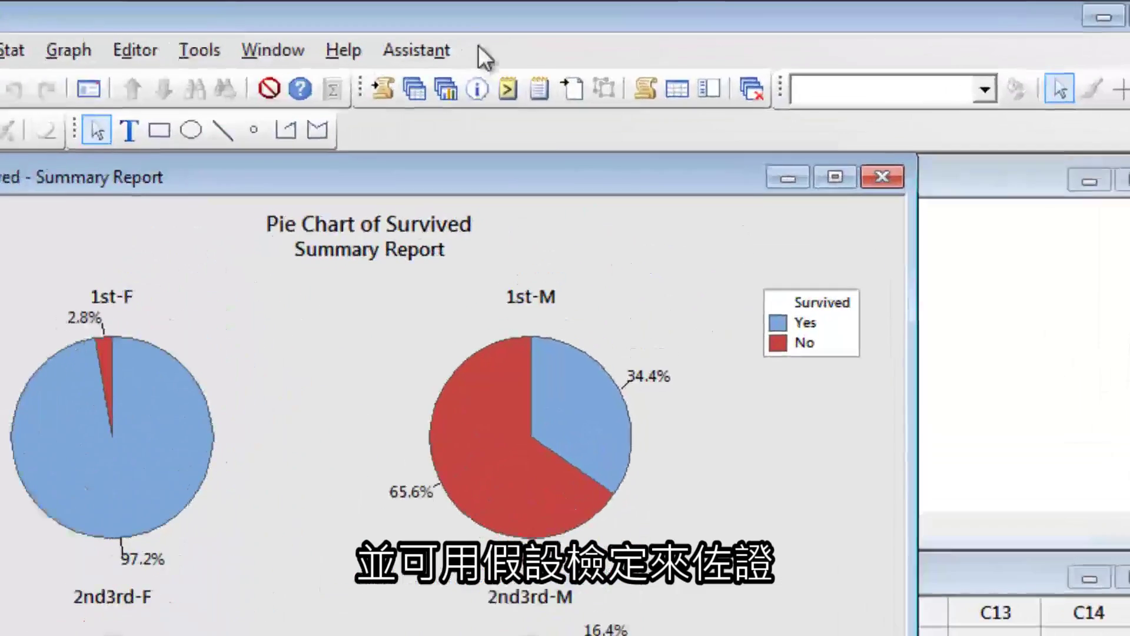
Step: Go to Assistant > Hypothesis Tests and use Help Me Choose under Compare more than two samples
left_click(529, 32)
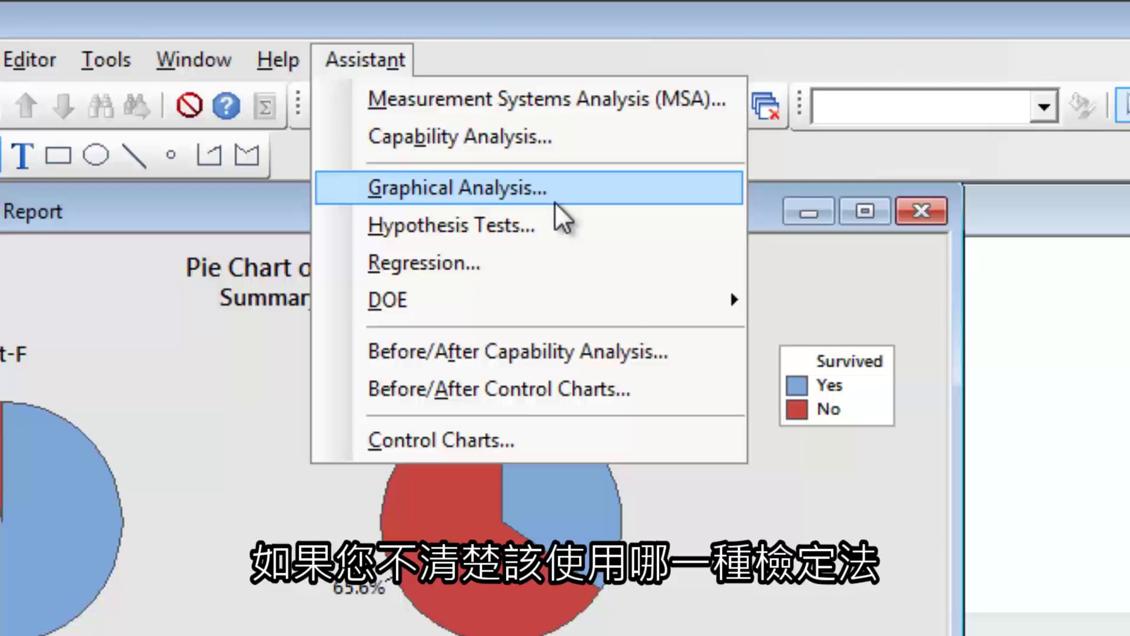
mouse_move(577, 232)
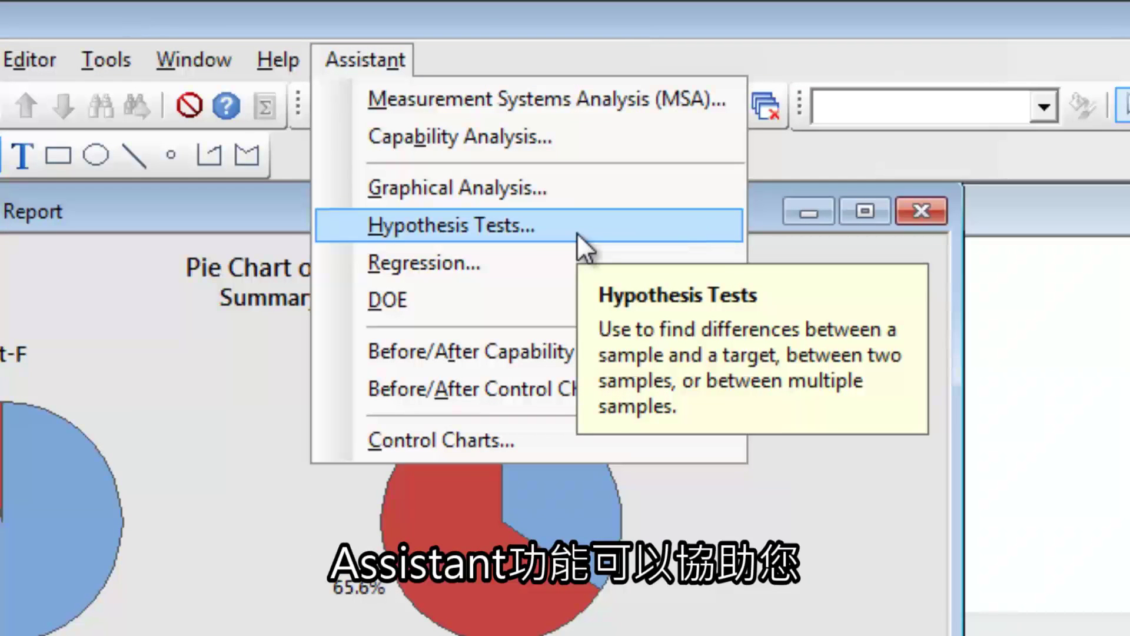
left_click(574, 232)
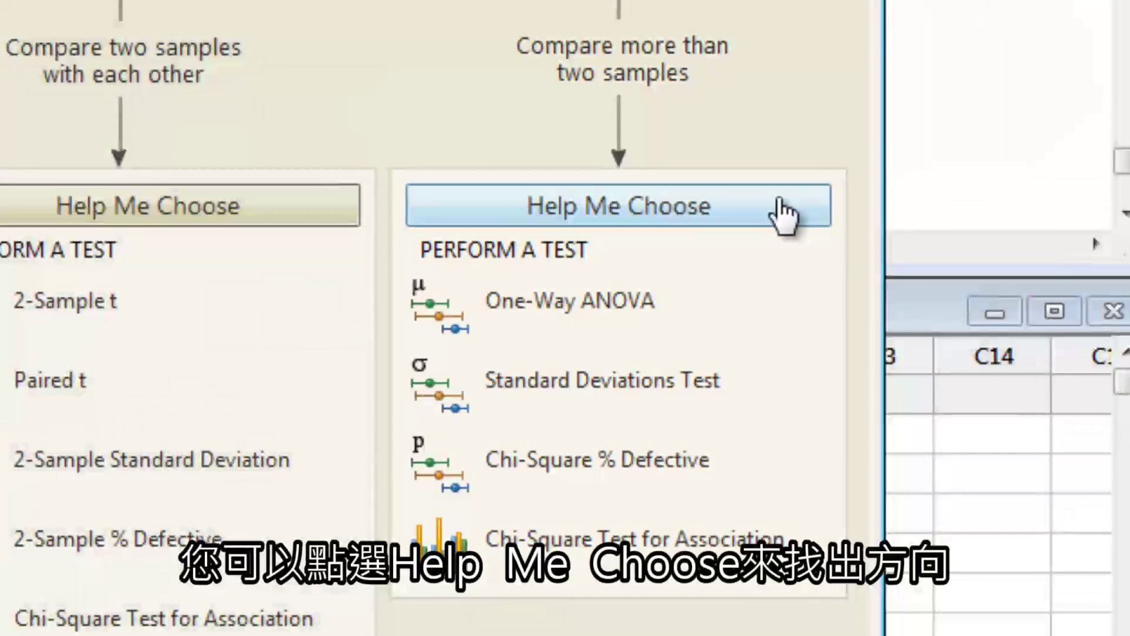
left_click(784, 212)
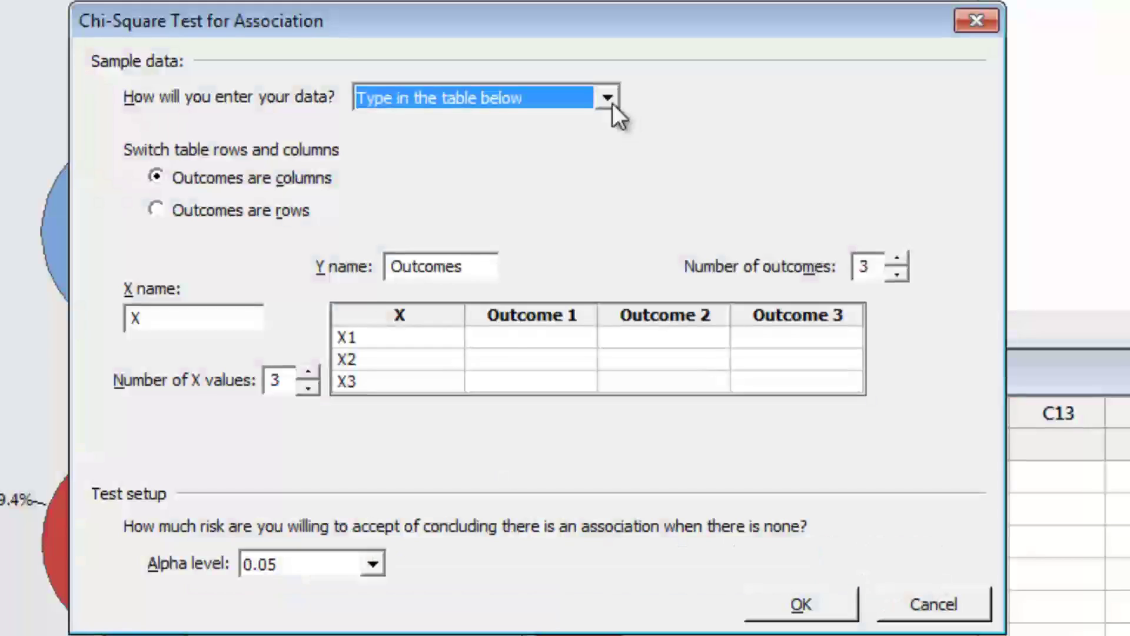
Step: Take data from the current worksheet with outcomes in rows, 2 outcomes and 4 X values
left_click(612, 104)
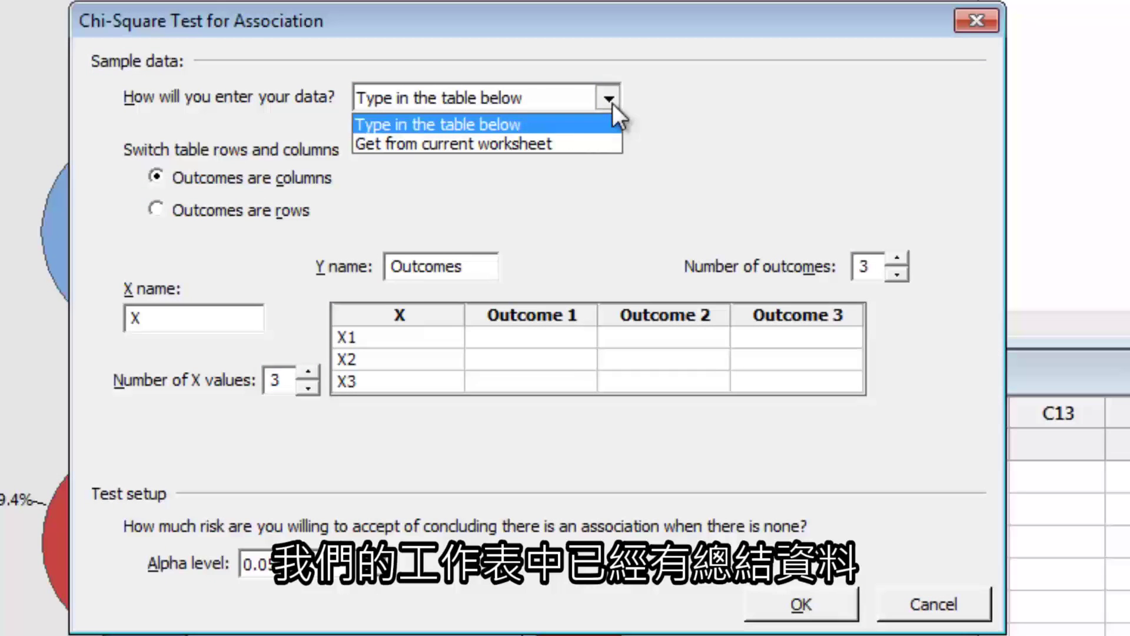
left_click(591, 143)
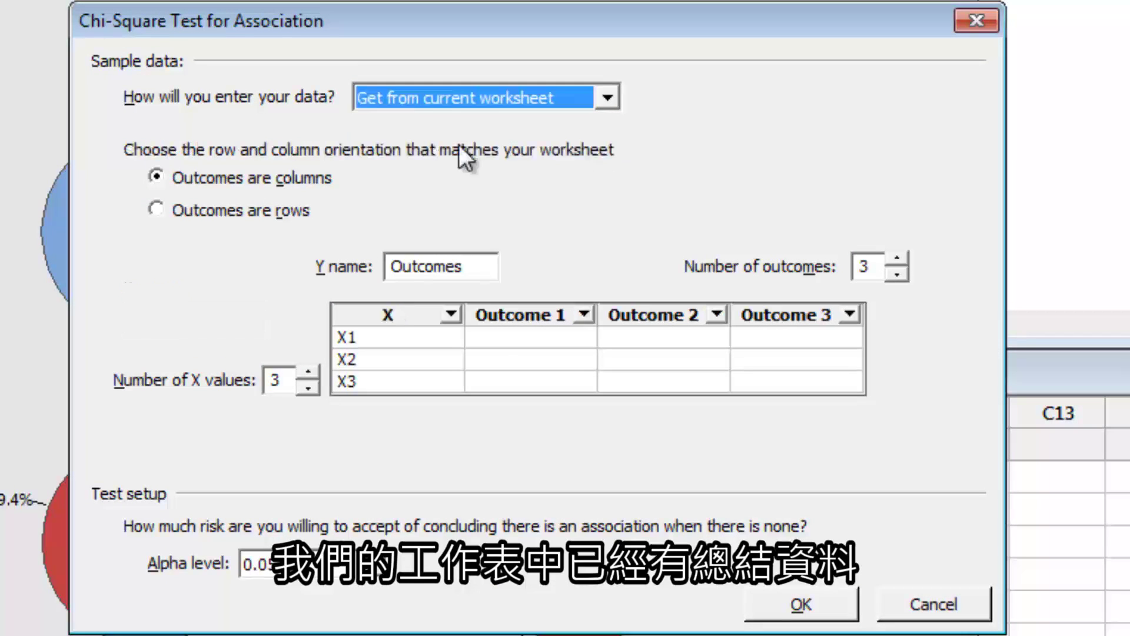
left_click(155, 206)
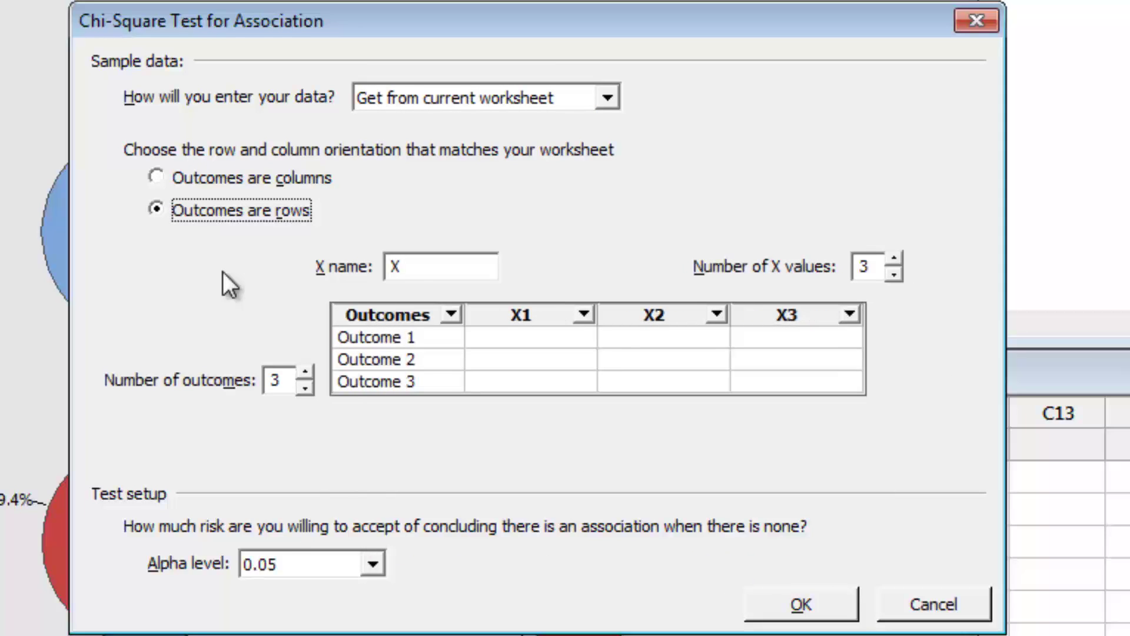
left_click(304, 388)
left_click(893, 258)
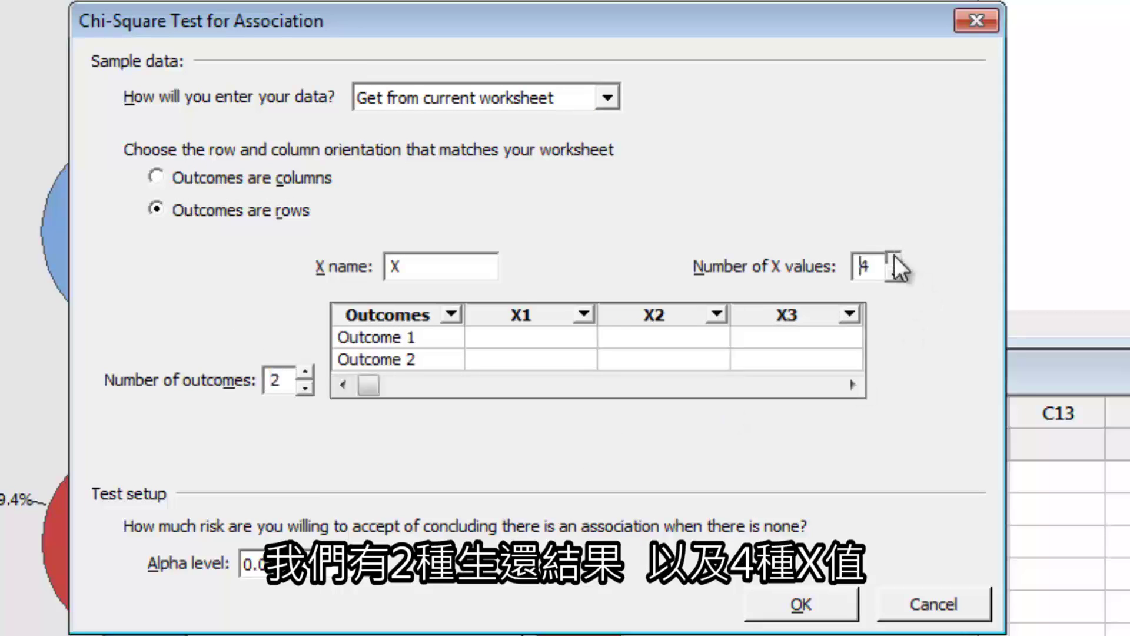
Step: Map outcomes to Survived and X1–X4 to 1st-F, 1st-M, 2nd3rd-F, 2nd3rd-M, then run the test
left_click(451, 312)
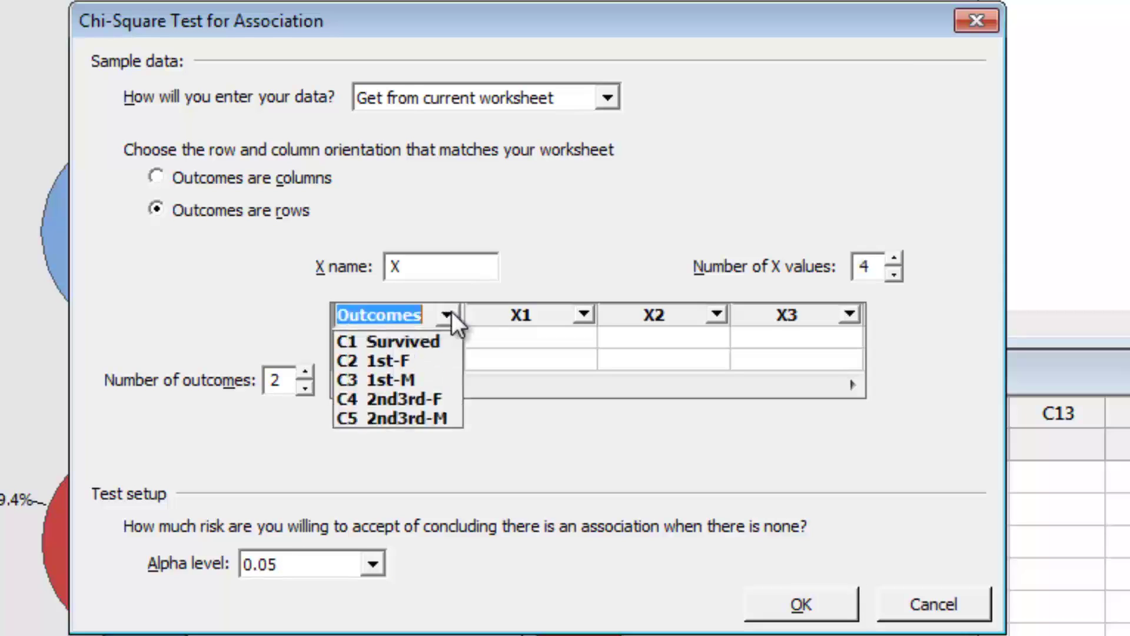
left_click(439, 328)
left_click(579, 314)
left_click(571, 341)
left_click(716, 315)
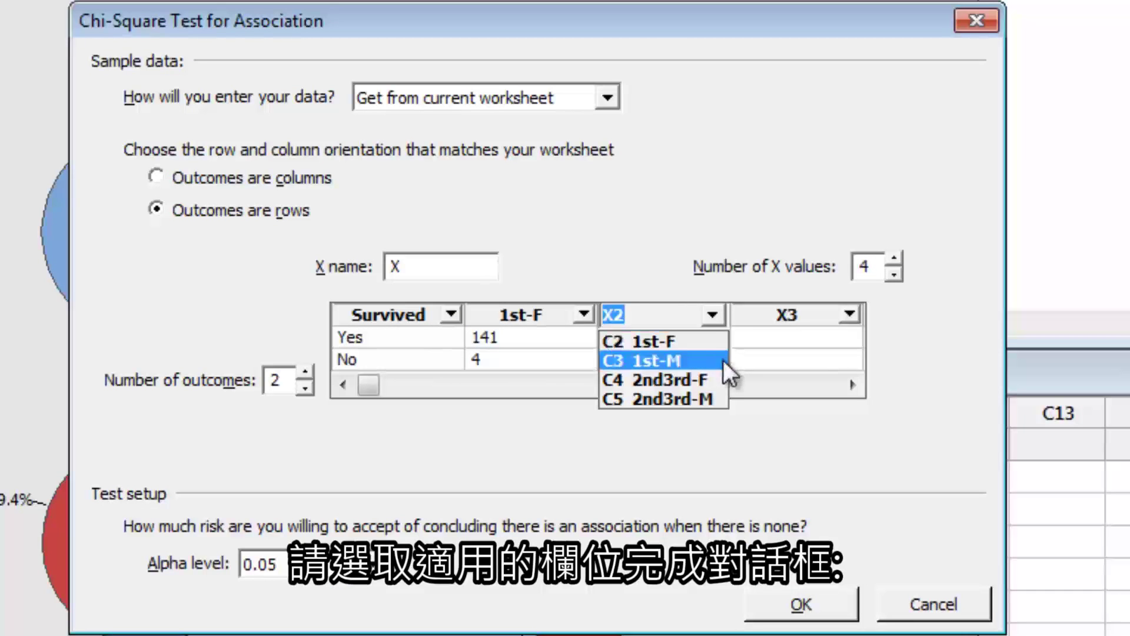
left_click(722, 360)
left_click(847, 315)
left_click(853, 379)
left_click(849, 313)
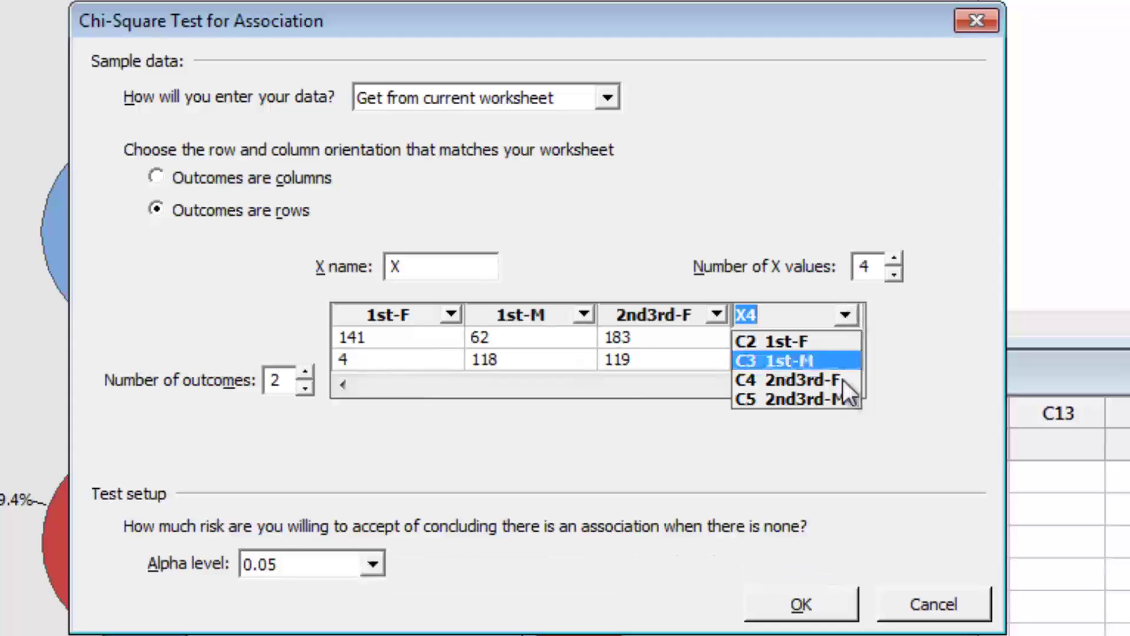
left_click(842, 397)
left_click(846, 605)
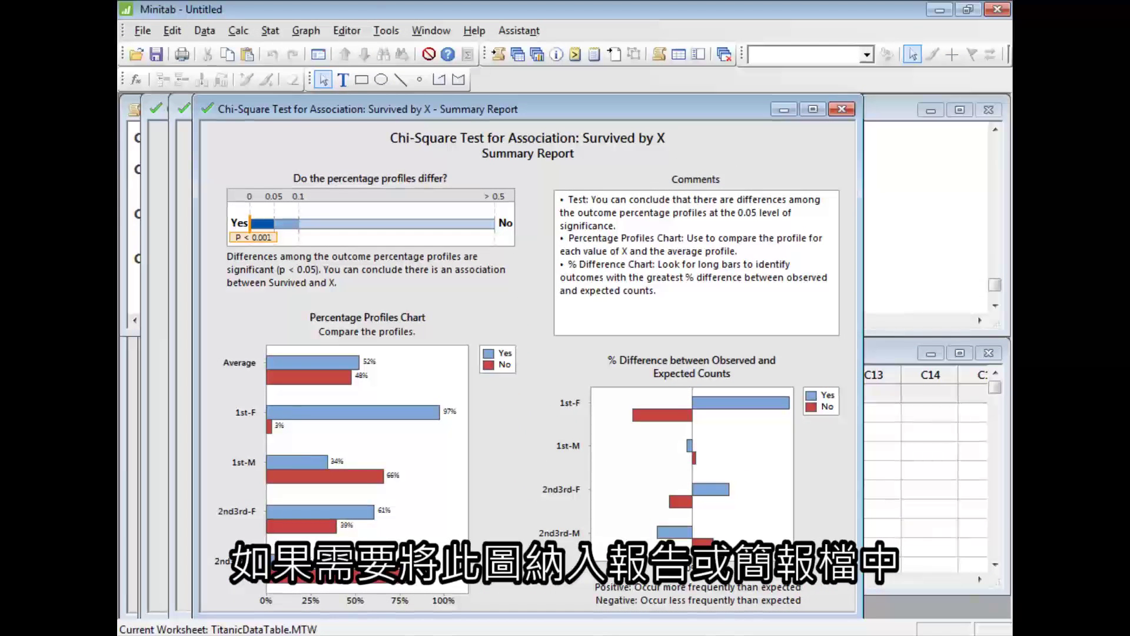
right_click(812, 359)
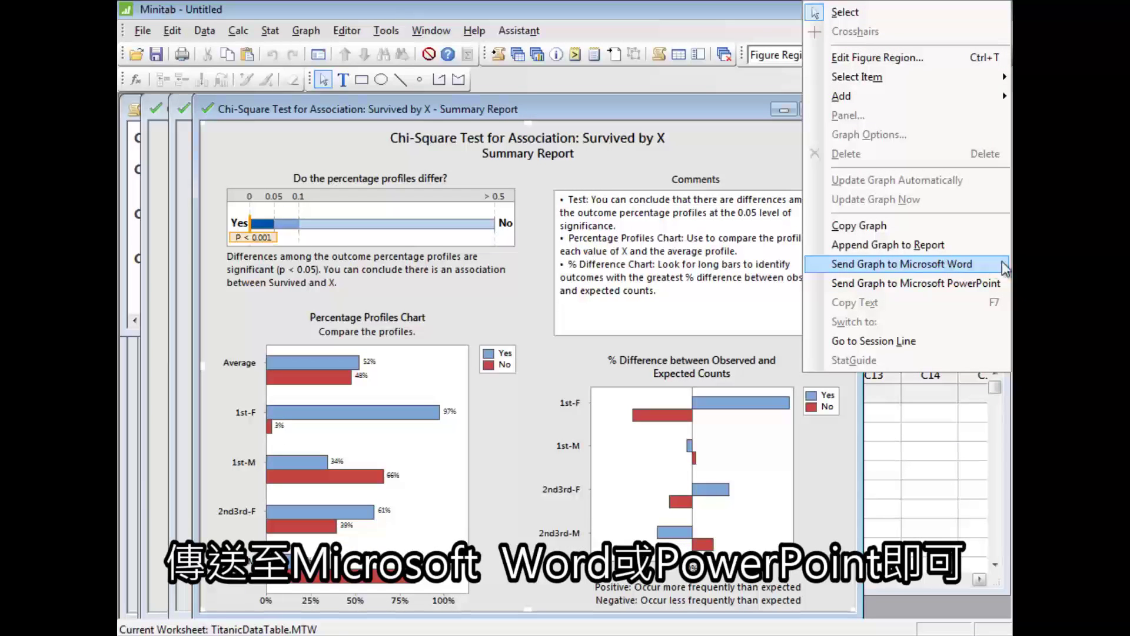
left_click(1006, 284)
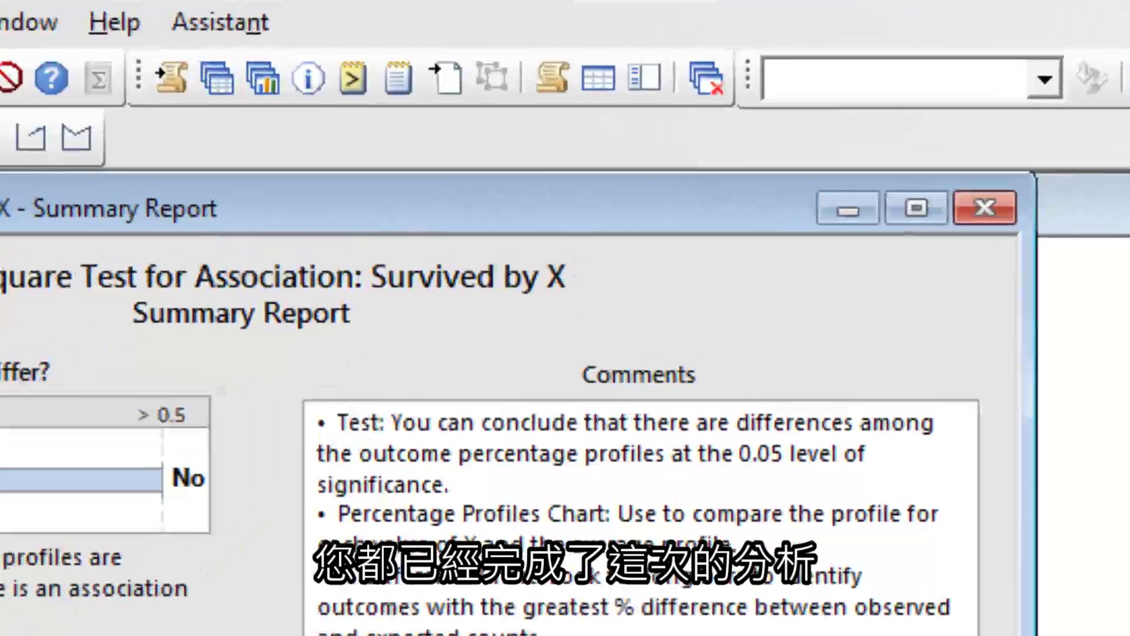
Step: Browse the Assistant menu's Graphical Analysis and Hypothesis Tests entries
left_click(185, 34)
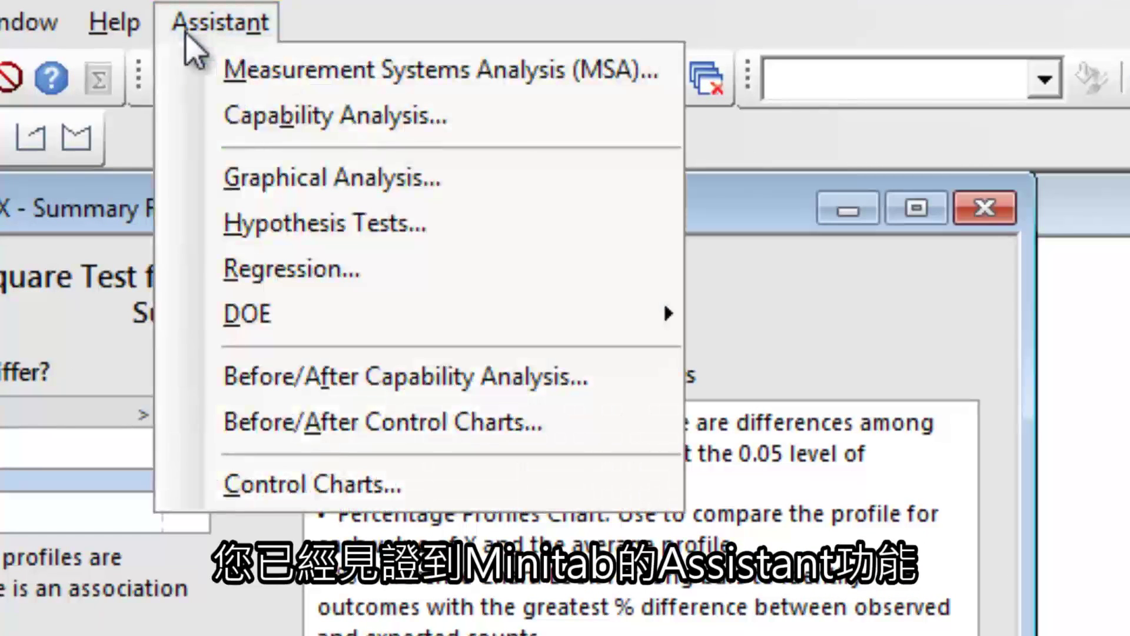
mouse_move(646, 165)
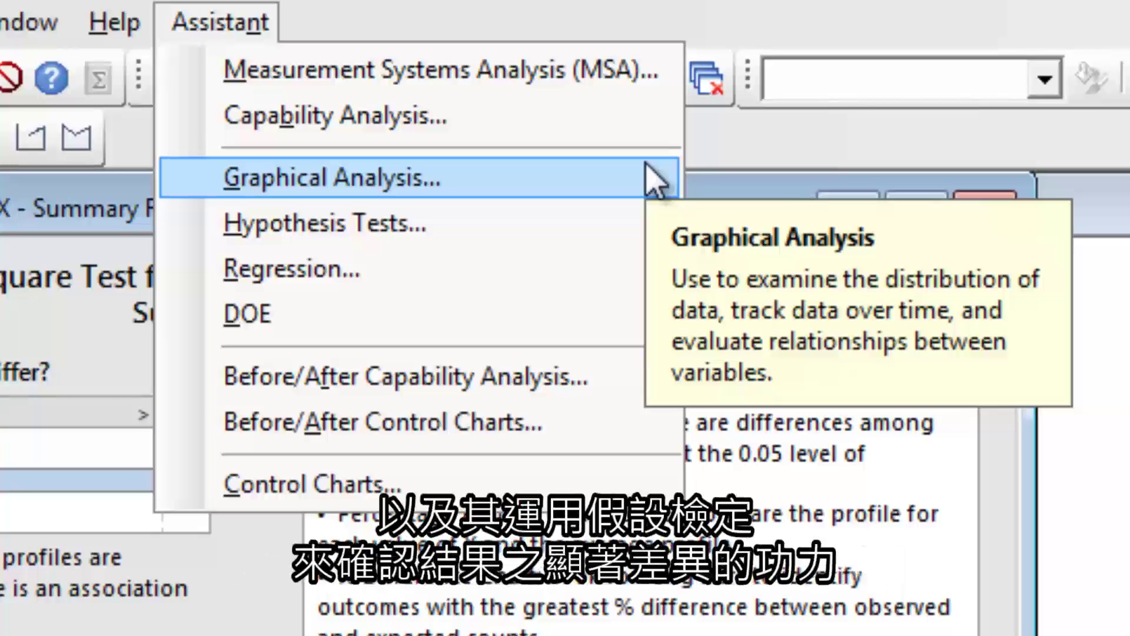
mouse_move(624, 221)
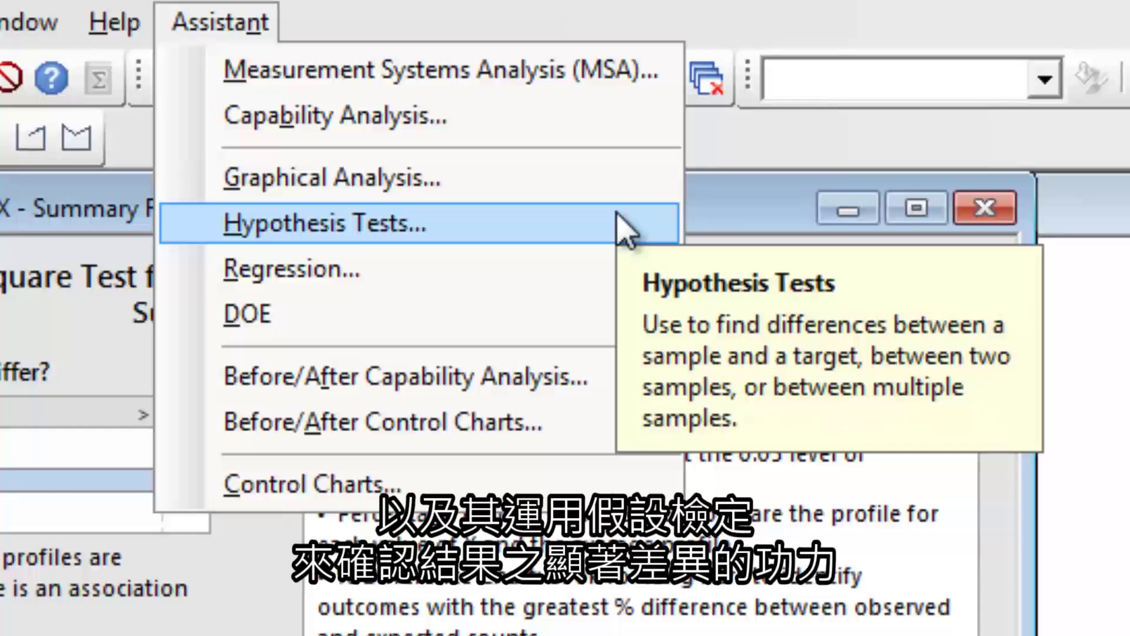